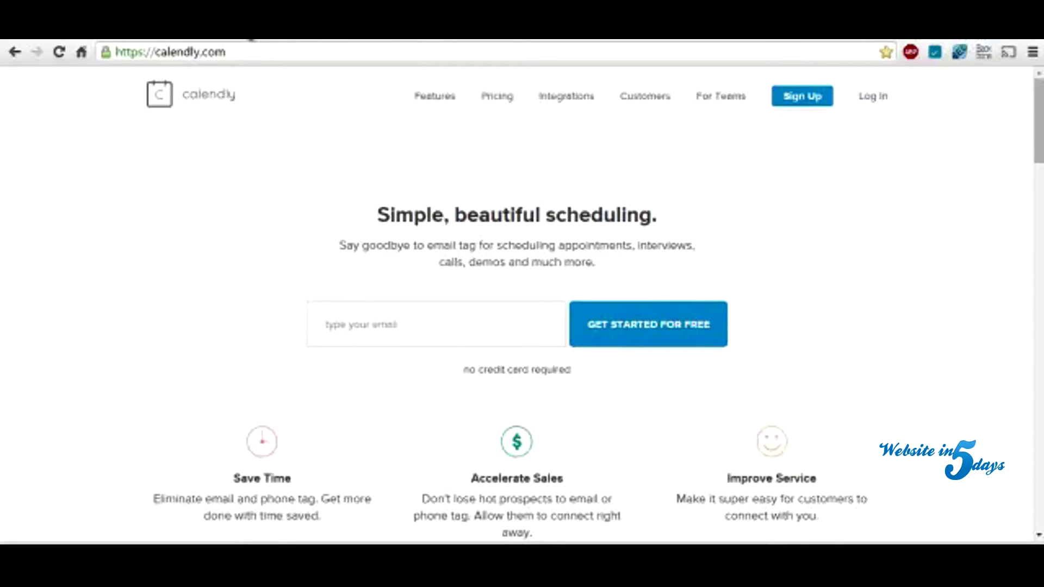
# From the Event Types list, start creating a new One-on-One event type
pyautogui.click(249, 39)
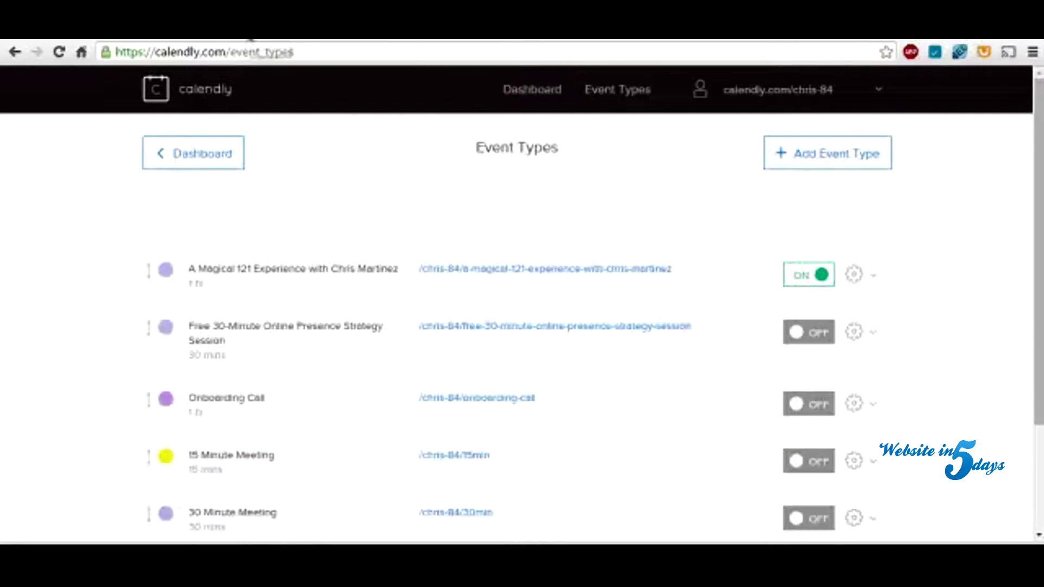
pyautogui.click(205, 93)
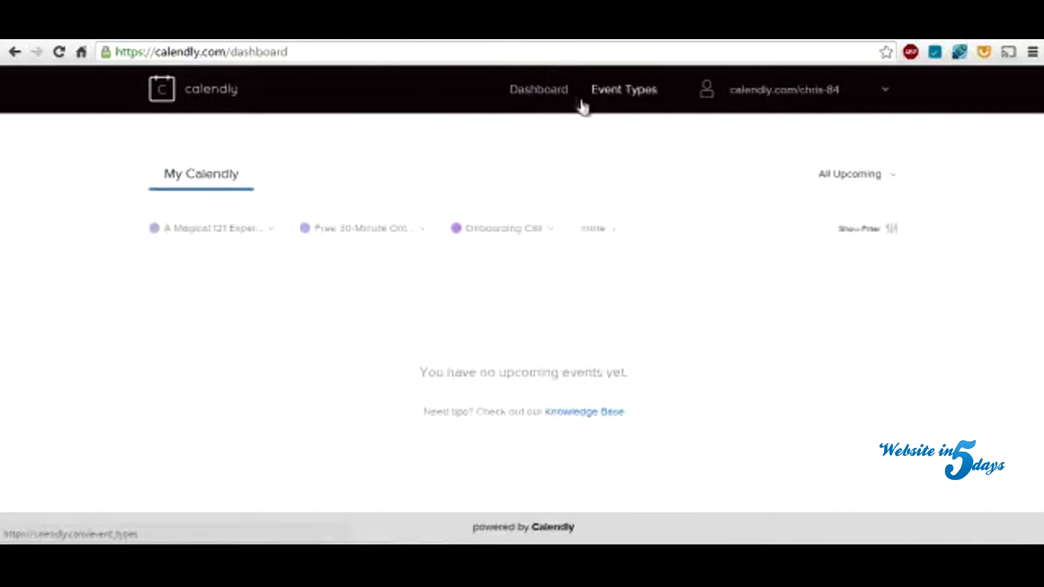
pyautogui.click(617, 89)
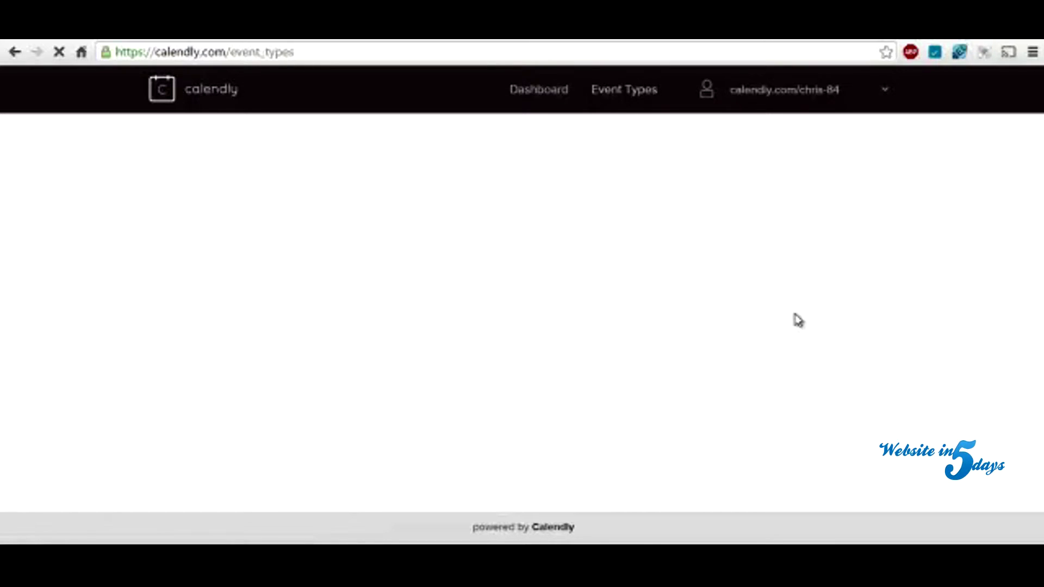
pyautogui.click(844, 162)
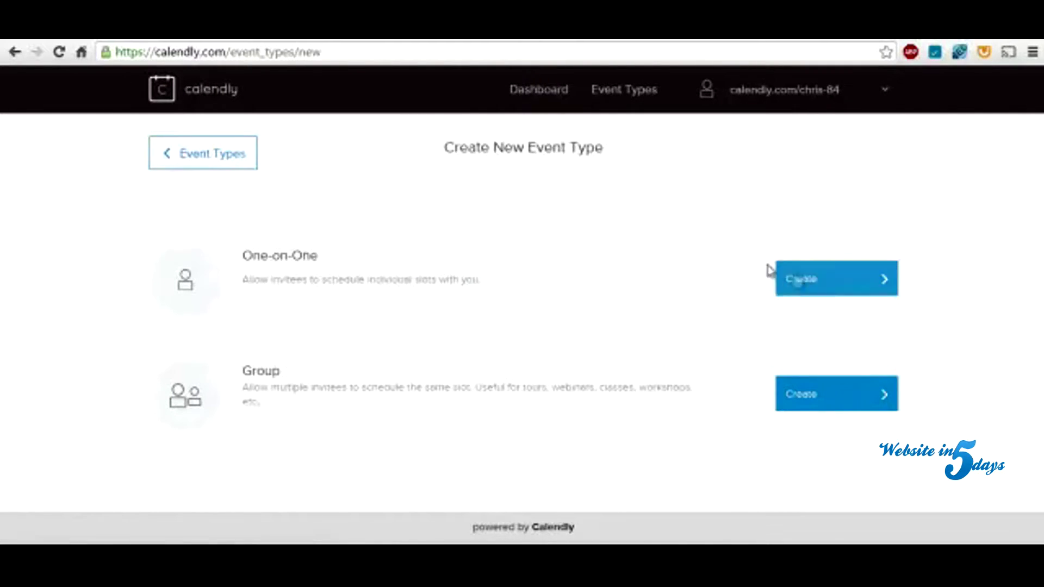
pyautogui.click(805, 279)
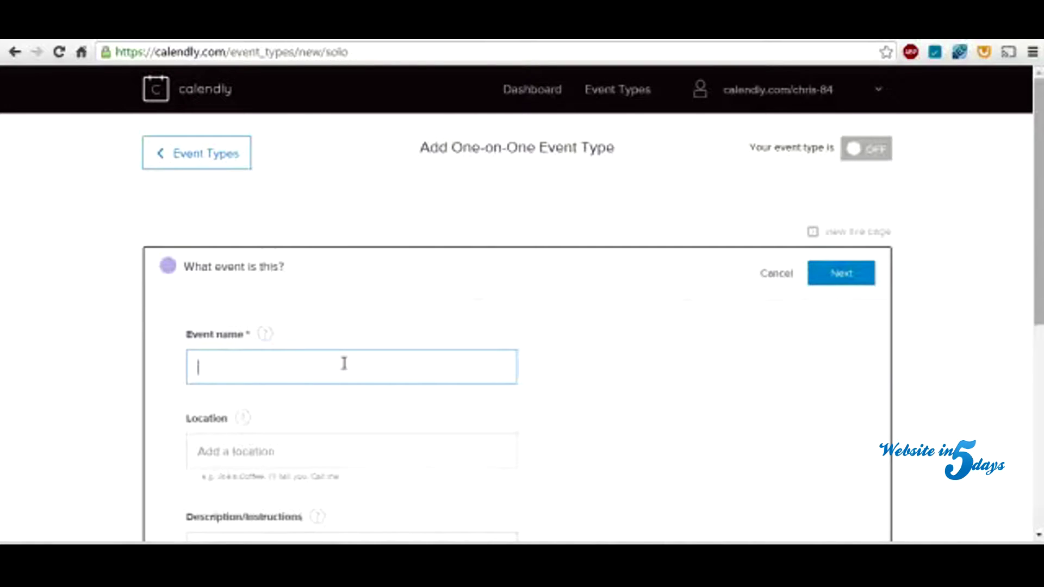
# Name the event 'Potential Client Meeting'
pyautogui.write('Potentiial Cleitn')
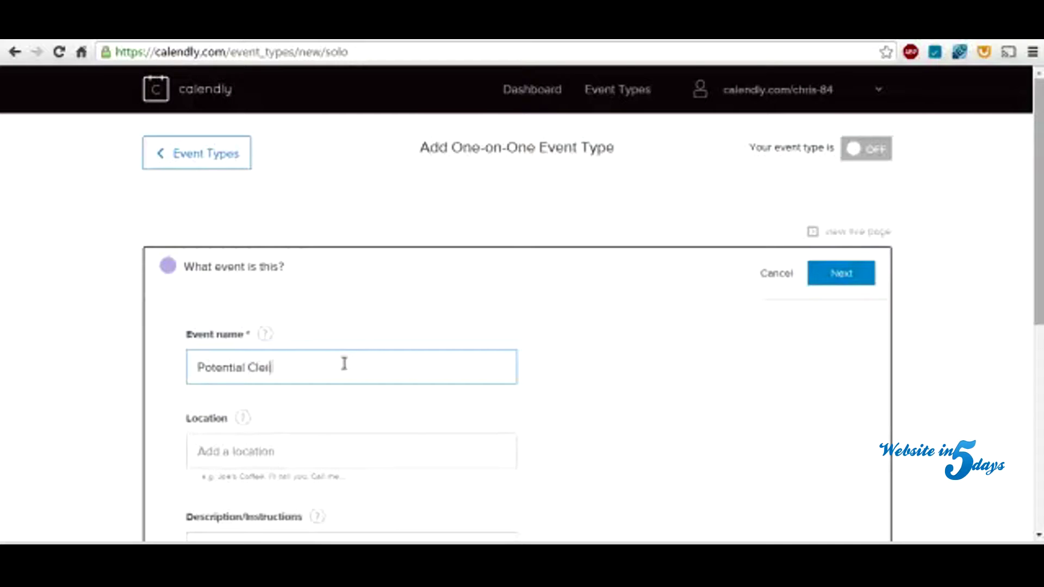
pyautogui.press('BackSpace')
pyautogui.press('BackSpace')
pyautogui.press('BackSpace')
pyautogui.press('BackSpace')
pyautogui.write('ient Meeting')
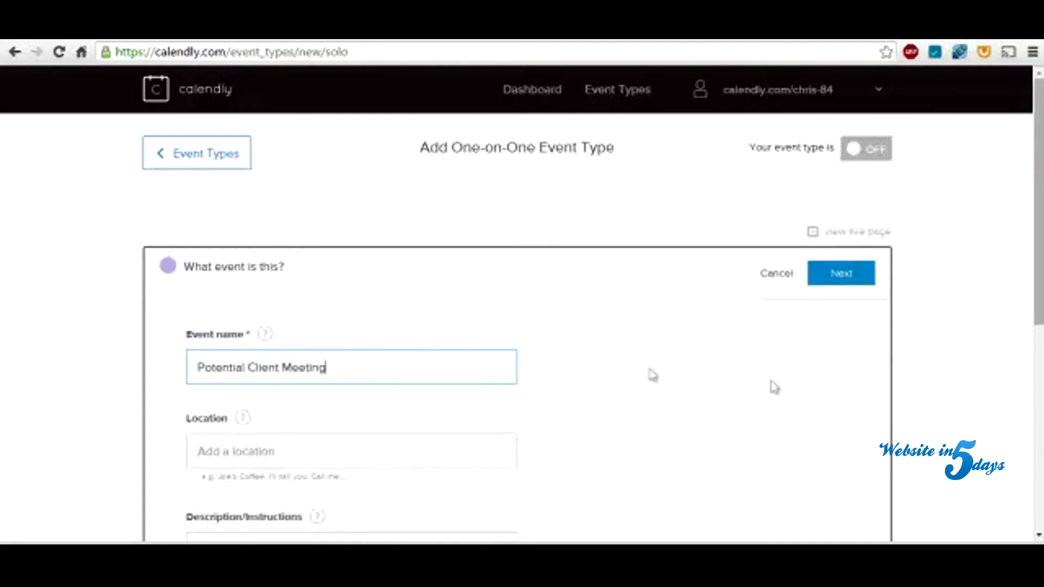
# Add the description 'Strategy Session with new potential client', choose green, and save the details
pyautogui.scroll(-4, 682, 352)
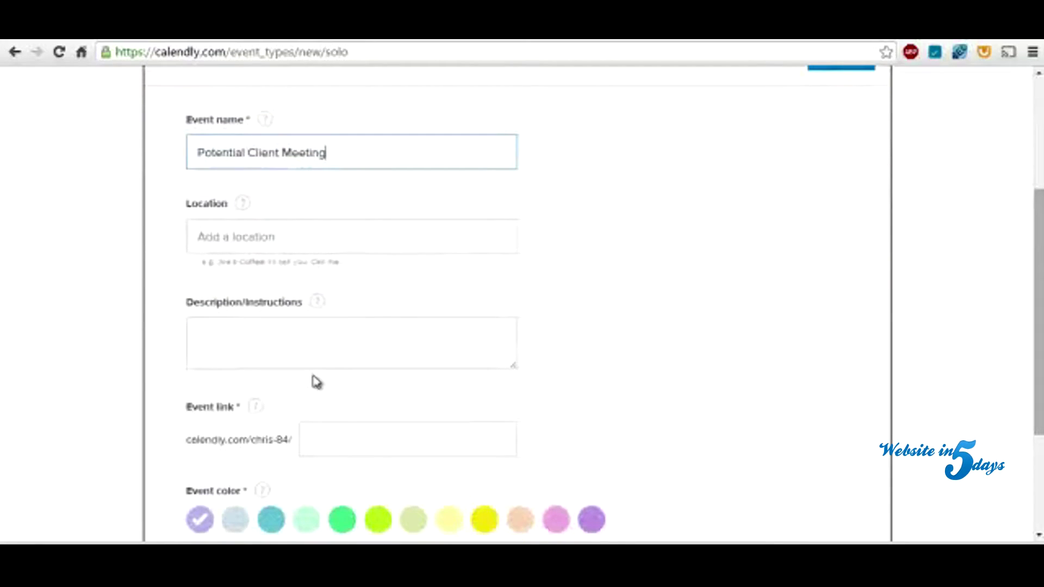
pyautogui.click(282, 336)
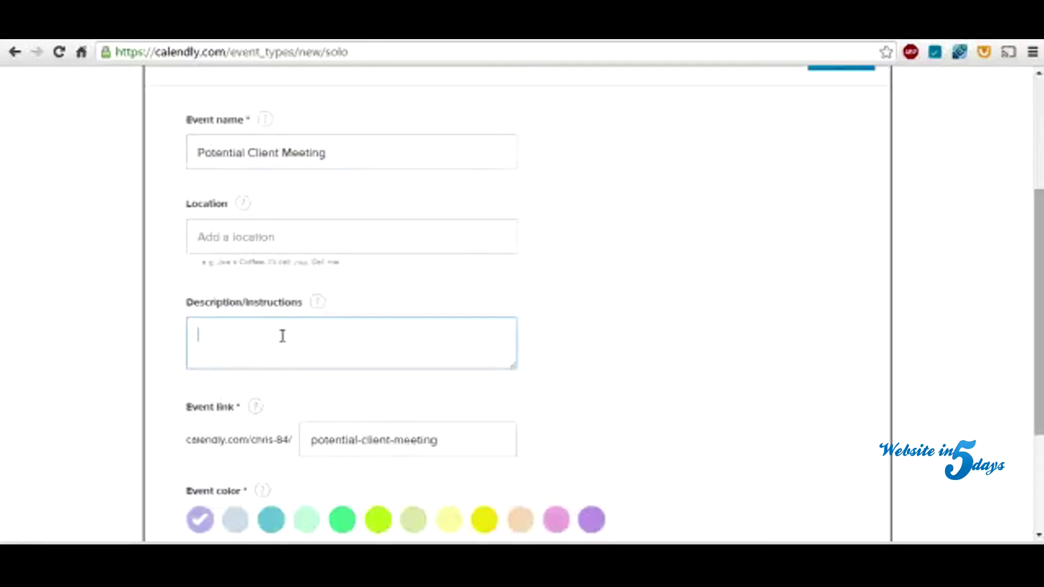
pyautogui.write('Strategy Sess')
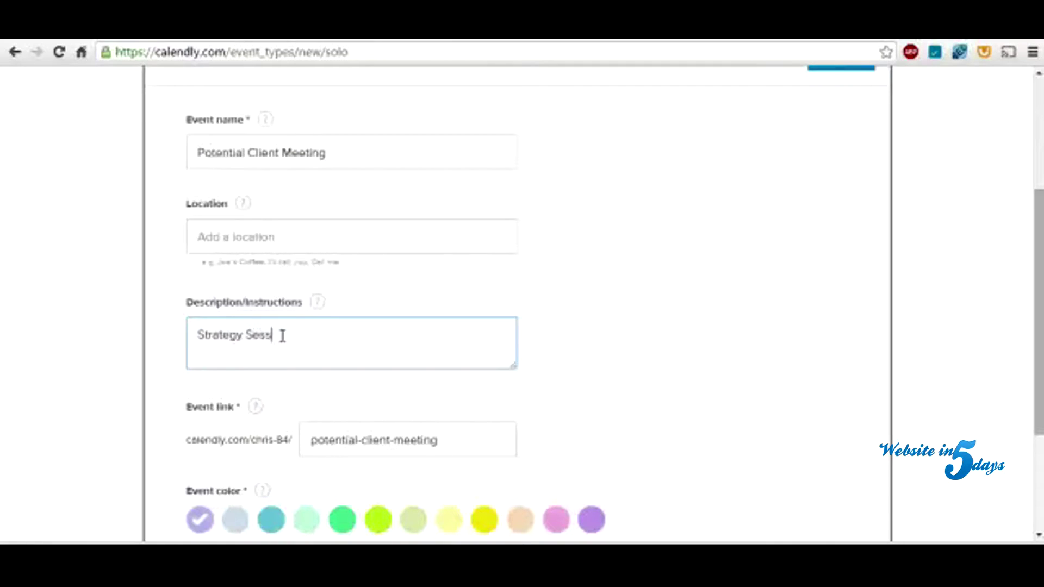
pyautogui.write('ion with new potential client')
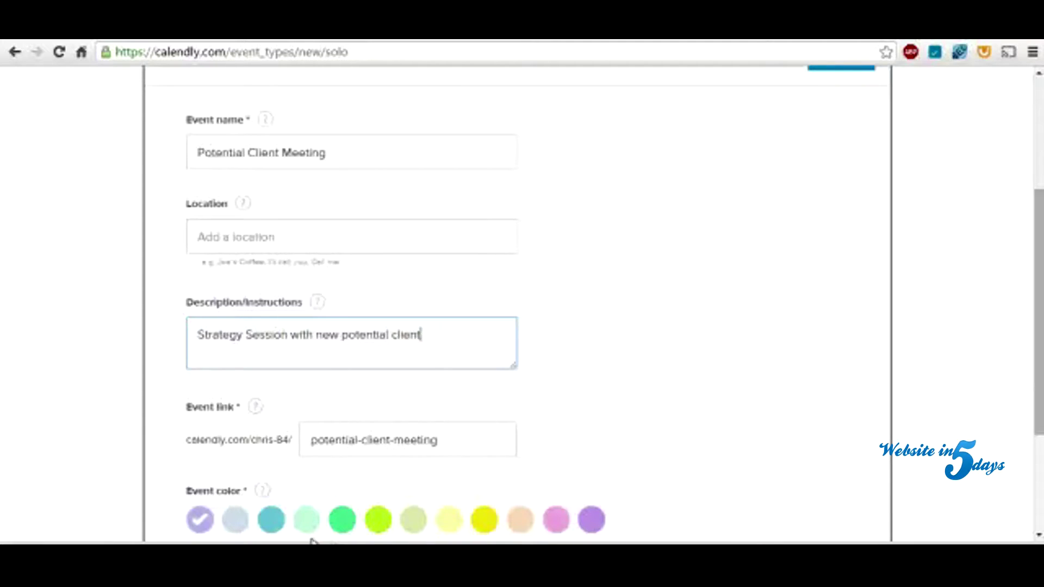
pyautogui.click(343, 520)
pyautogui.scroll(-3, 831, 385)
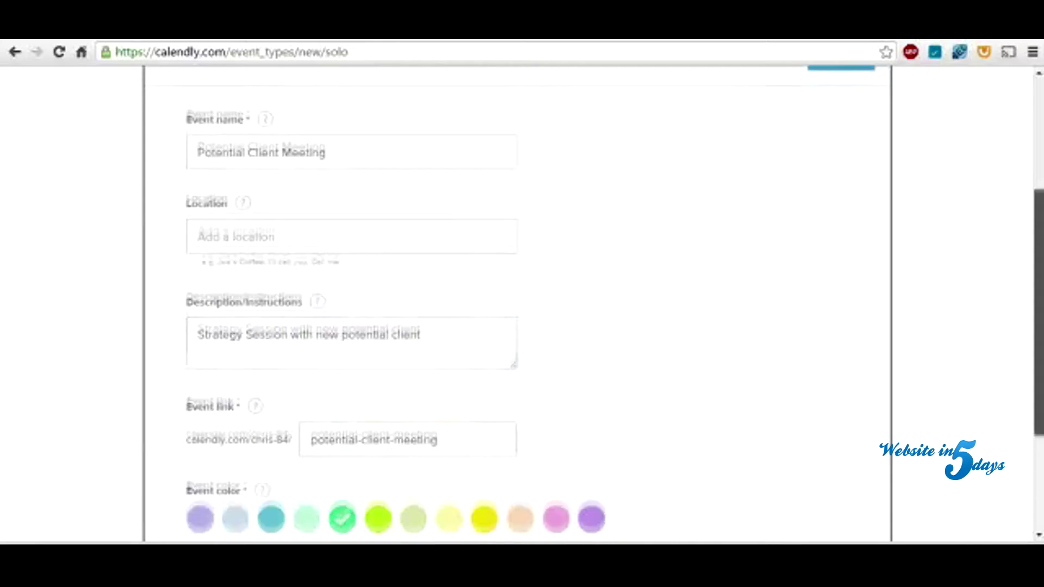
pyautogui.click(841, 449)
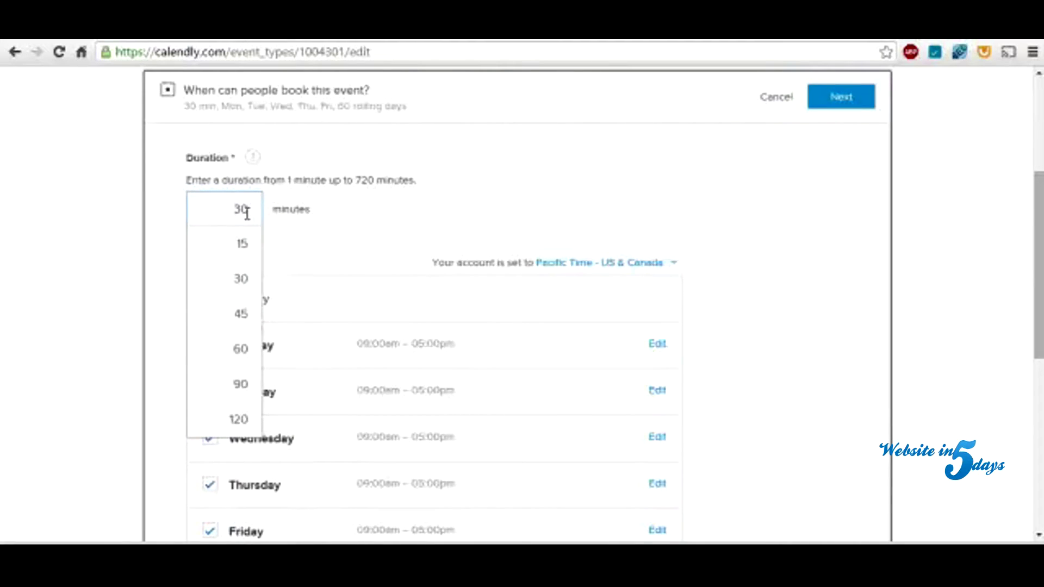
# Keep the 30-minute duration and weekday 9:00am–5:00pm hours, and allow booking indefinitely
pyautogui.click(461, 214)
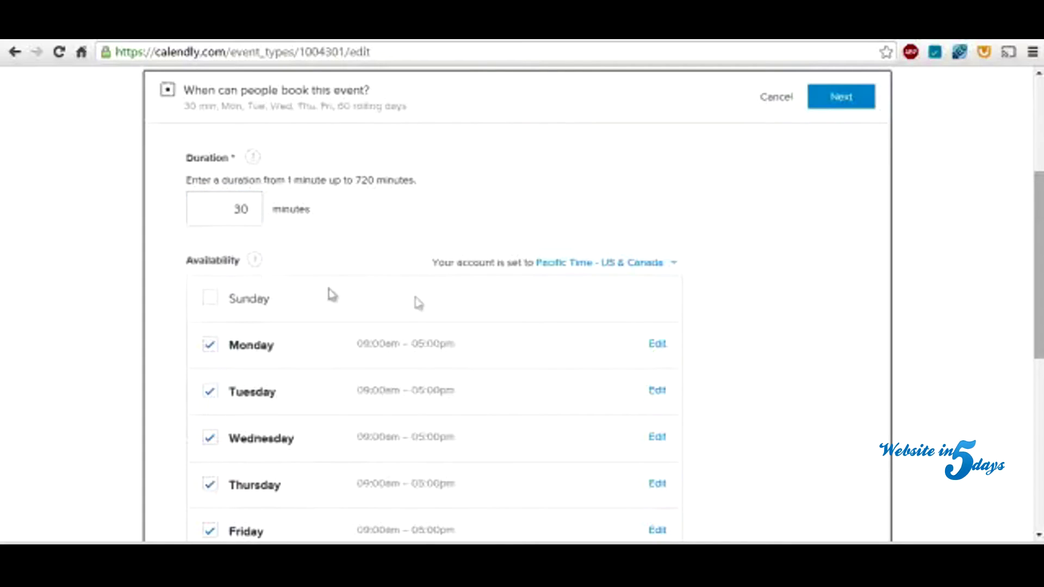
pyautogui.moveTo(1038, 194); pyautogui.dragTo(1038, 255)
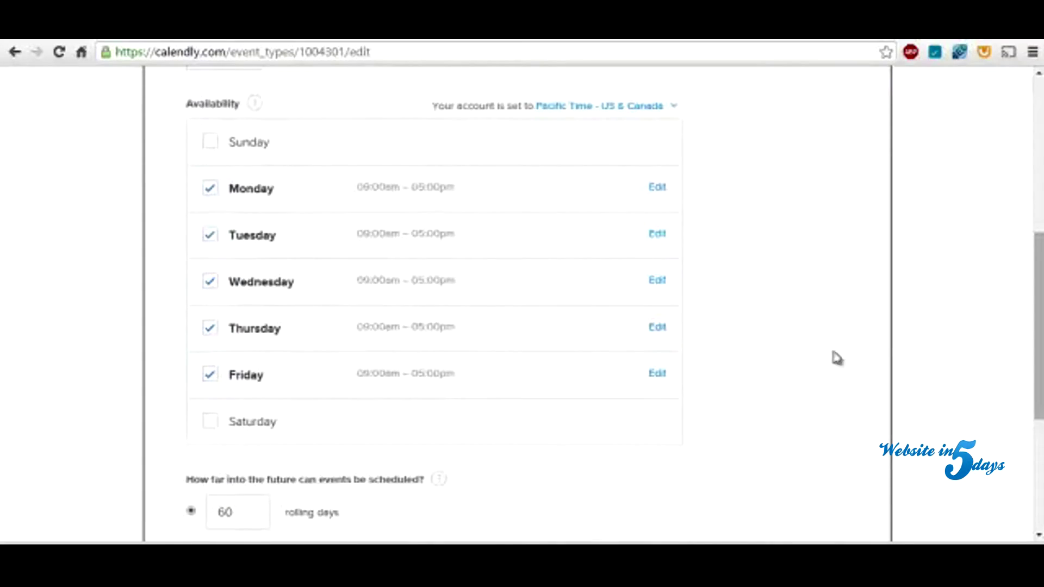
pyautogui.moveTo(1039, 299); pyautogui.dragTo(1039, 375)
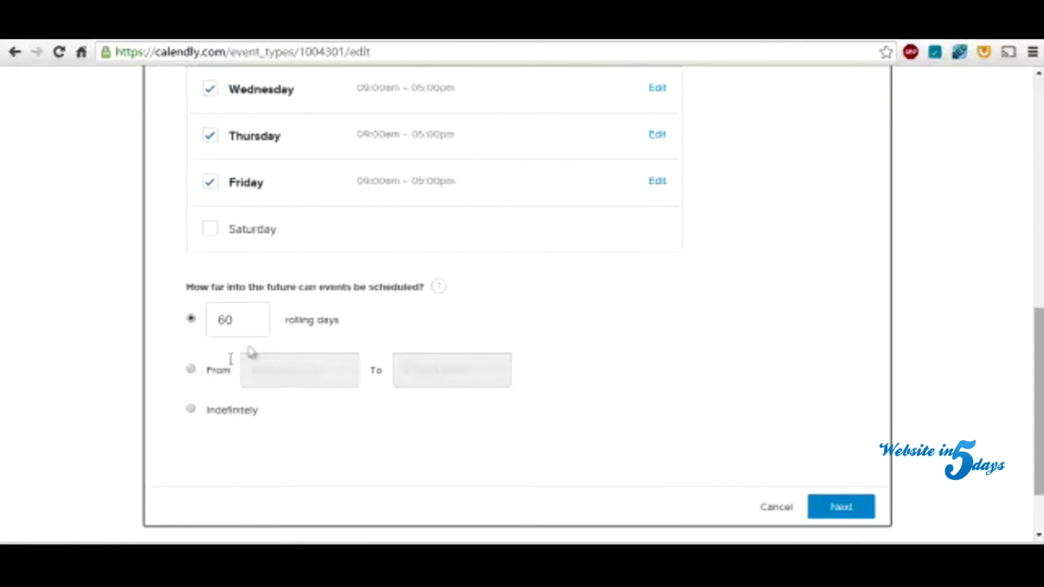
pyautogui.click(191, 369)
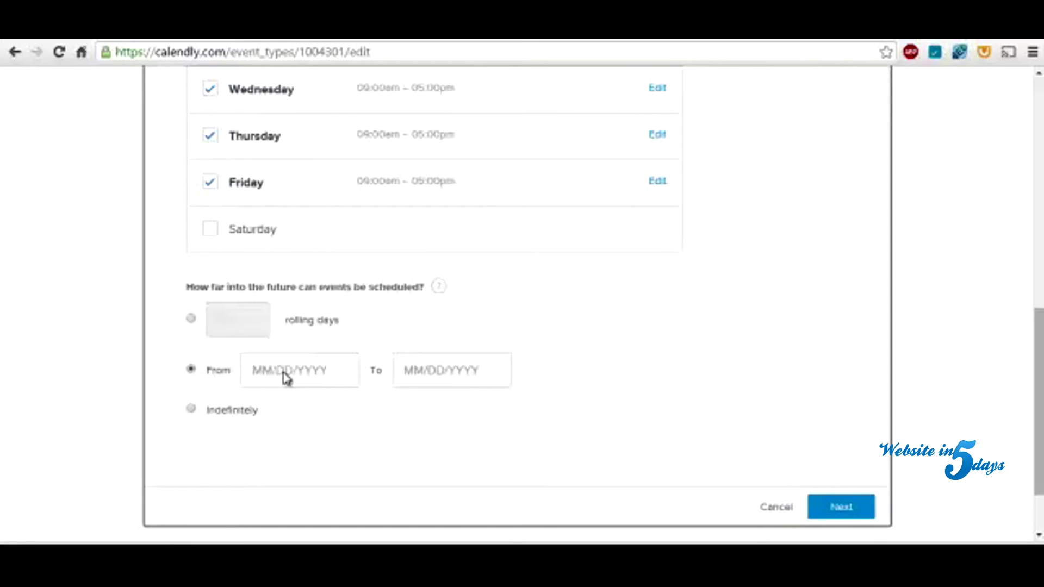
pyautogui.click(195, 319)
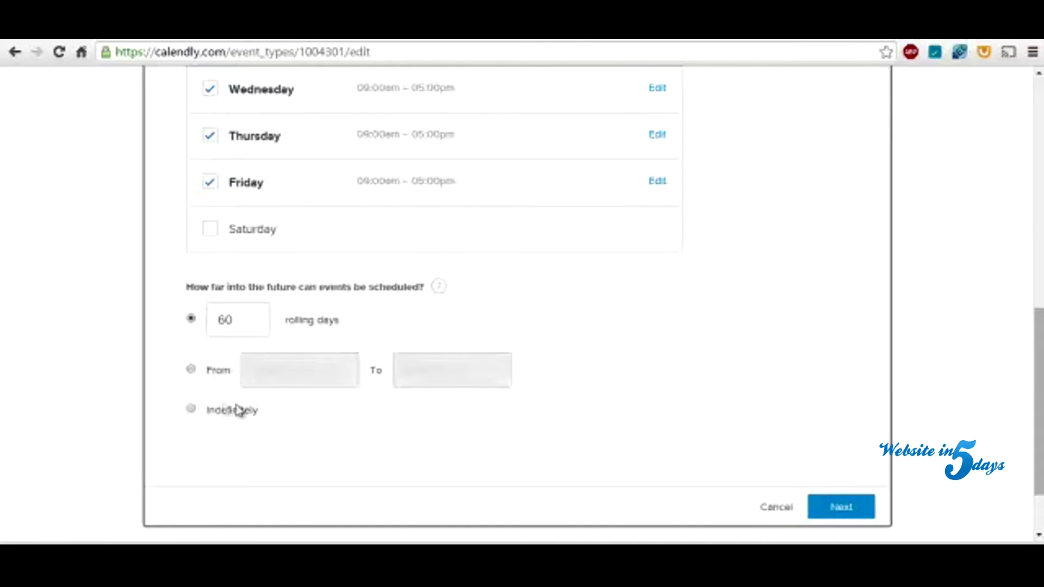
pyautogui.click(192, 410)
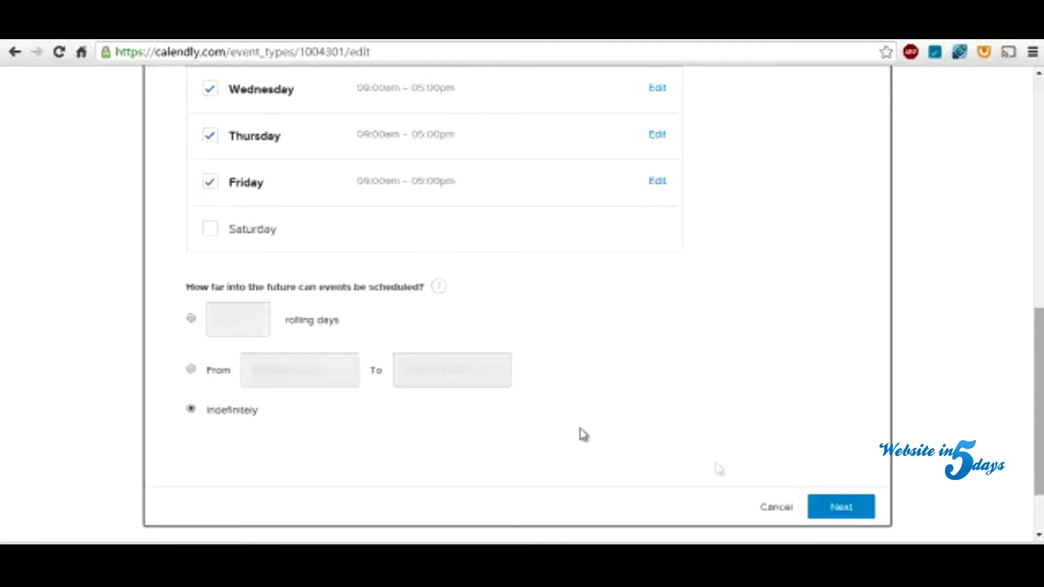
pyautogui.click(837, 506)
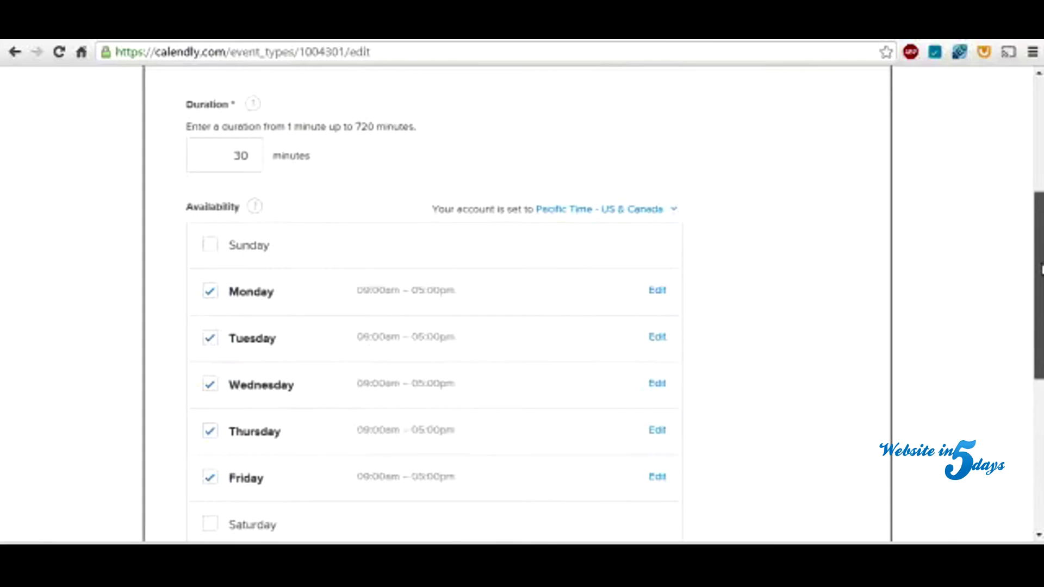
# Change Wednesday's hours to 10:30 am – 03:00 pm
pyautogui.click(658, 384)
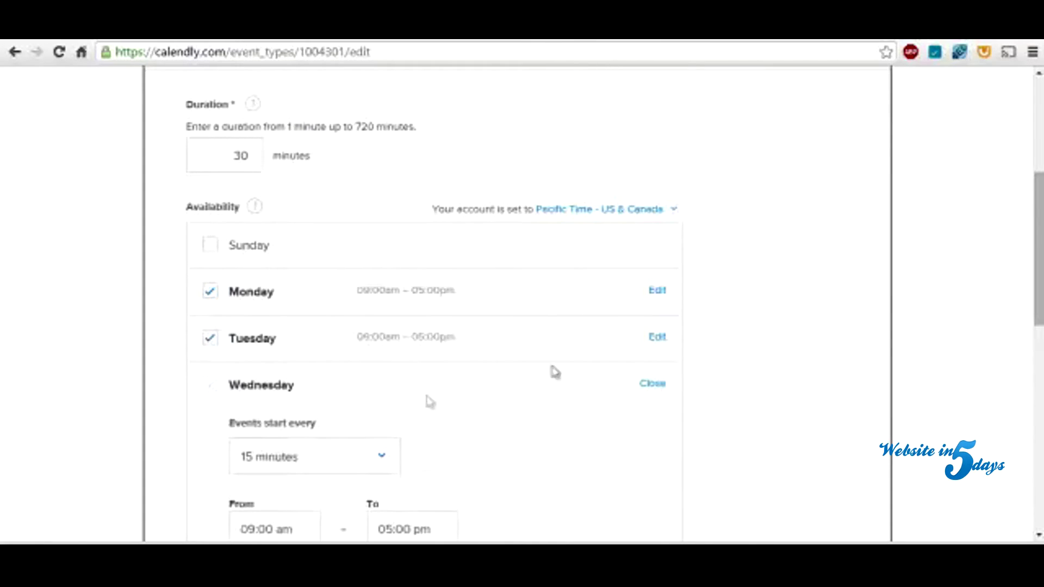
pyautogui.scroll(-3, 660, 375)
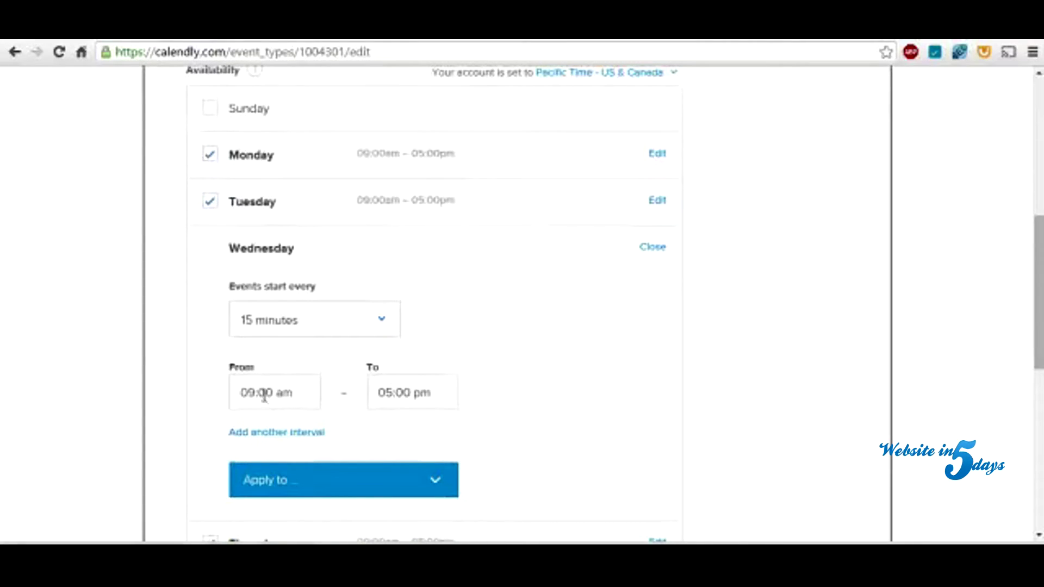
pyautogui.doubleClick(256, 392)
pyautogui.write('10')
pyautogui.doubleClick(261, 393)
pyautogui.write('30')
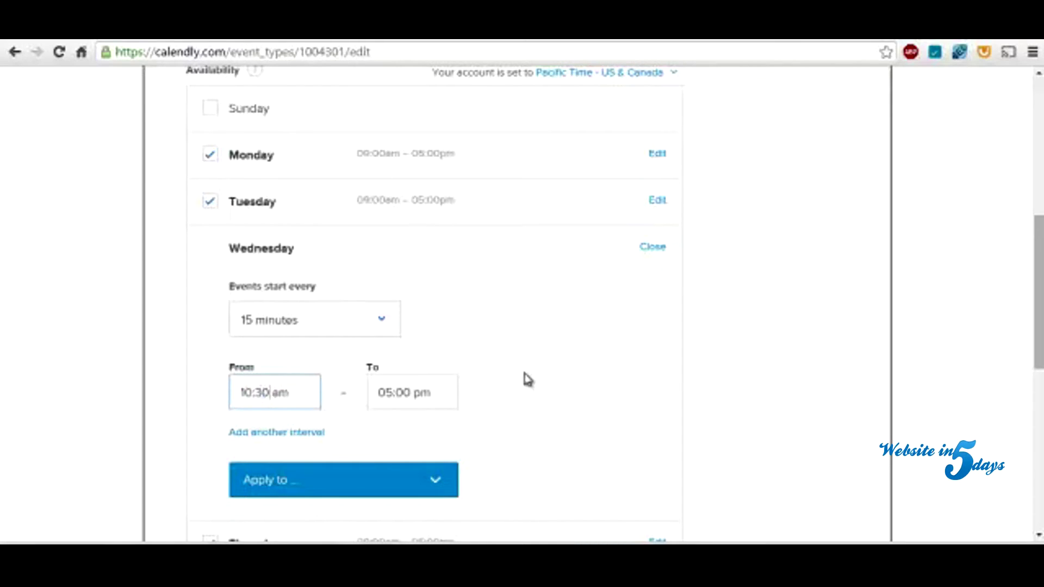
pyautogui.doubleClick(395, 393)
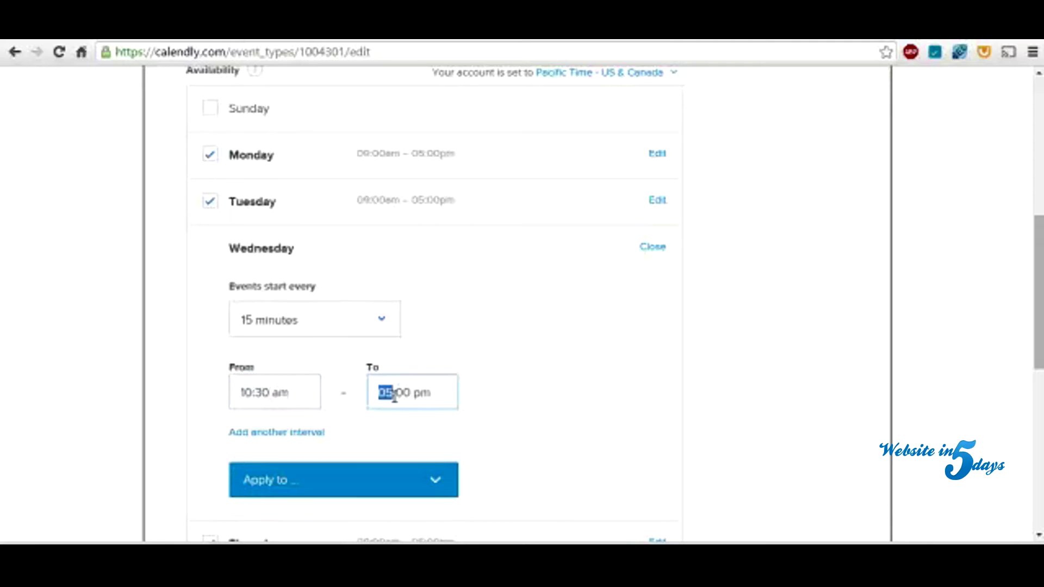
pyautogui.write('3')
pyautogui.click(579, 398)
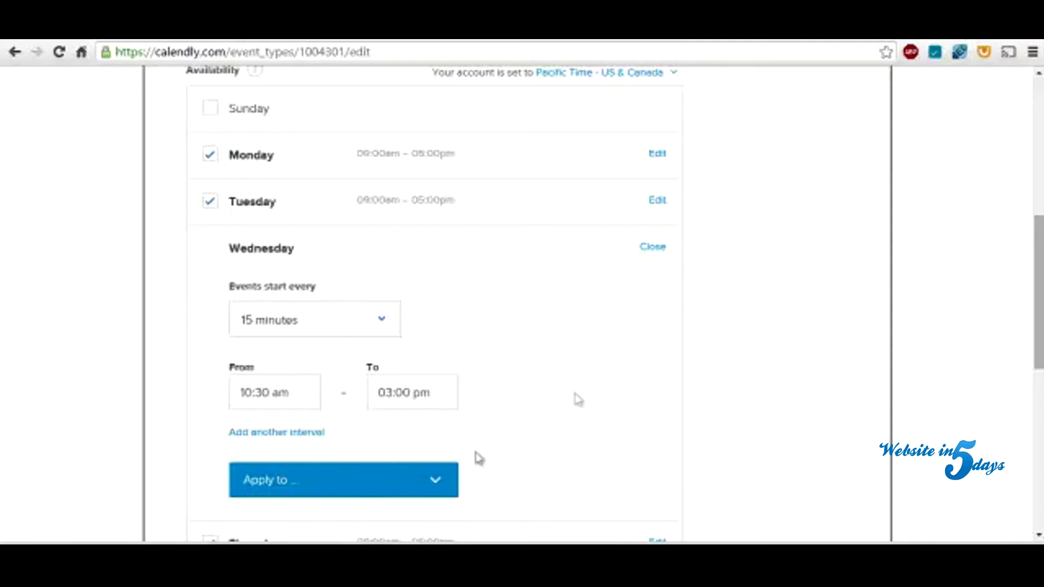
# Adjust the days the new hours apply to, unticking Wednesday, and save the availability
pyautogui.click(402, 492)
pyautogui.scroll(-3, 508, 448)
pyautogui.click(400, 432)
pyautogui.scroll(-5, 516, 304)
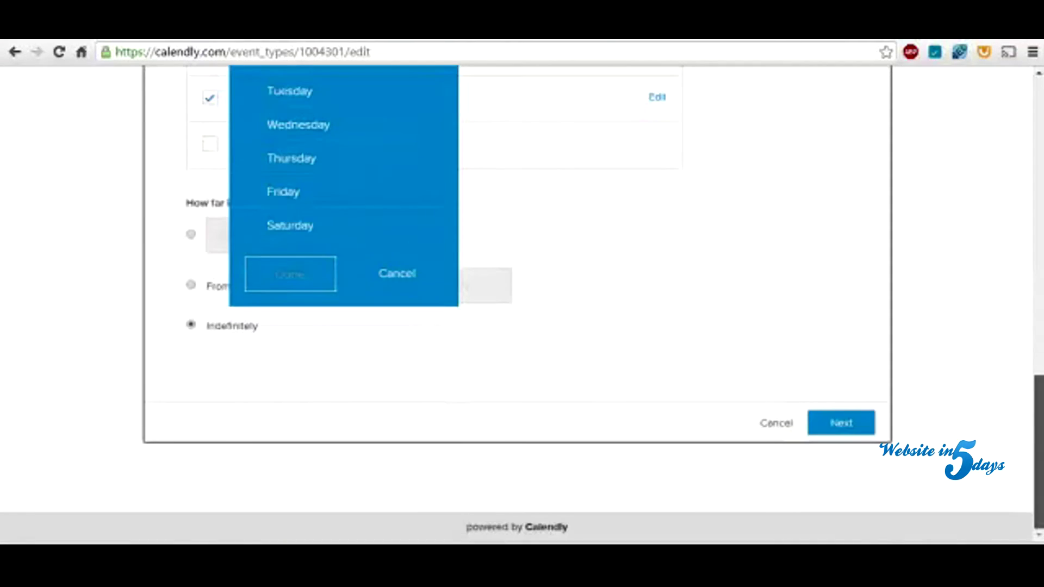
pyautogui.click(865, 428)
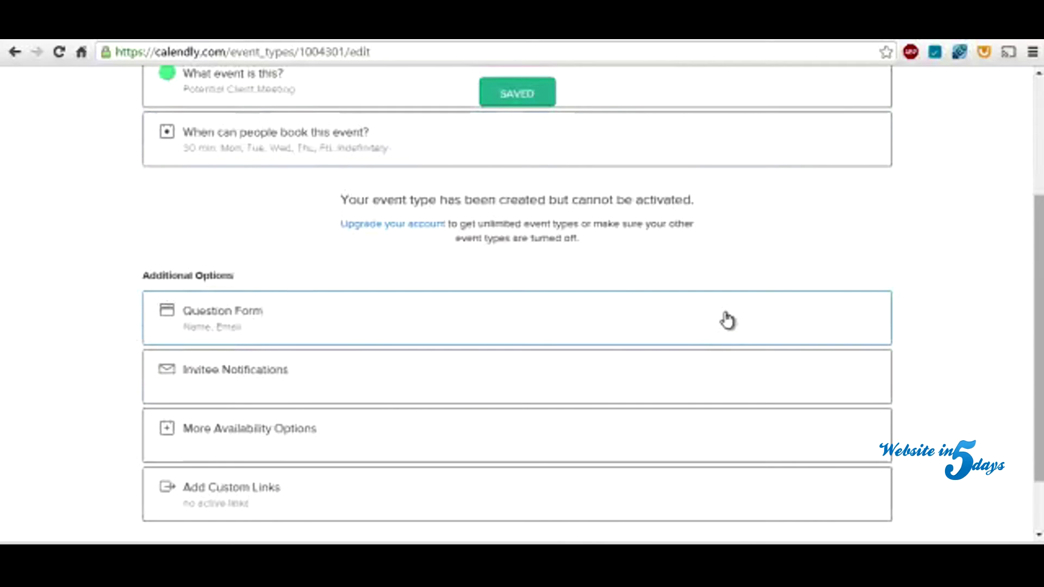
# Add the booking question 'What is your biggest concern related to online marketing?' and save the form
pyautogui.moveTo(1035, 280); pyautogui.dragTo(1032, 190)
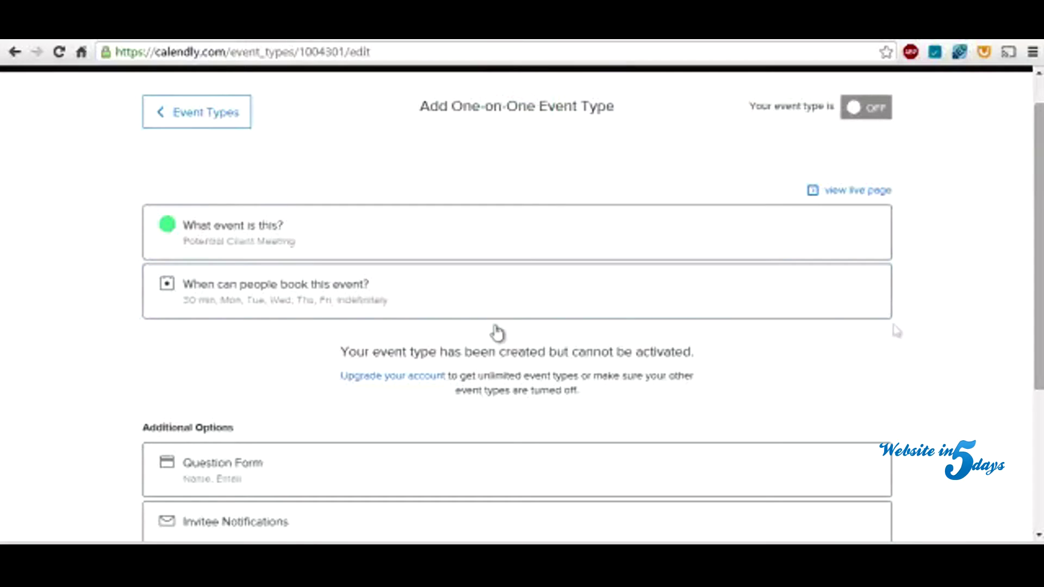
pyautogui.moveTo(1038, 244); pyautogui.dragTo(1038, 304)
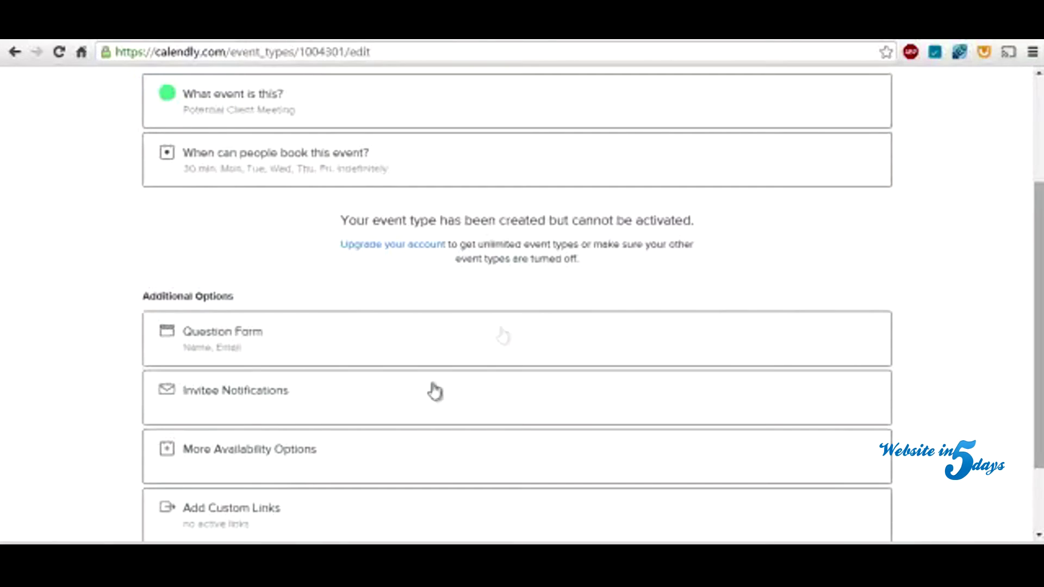
pyautogui.click(208, 354)
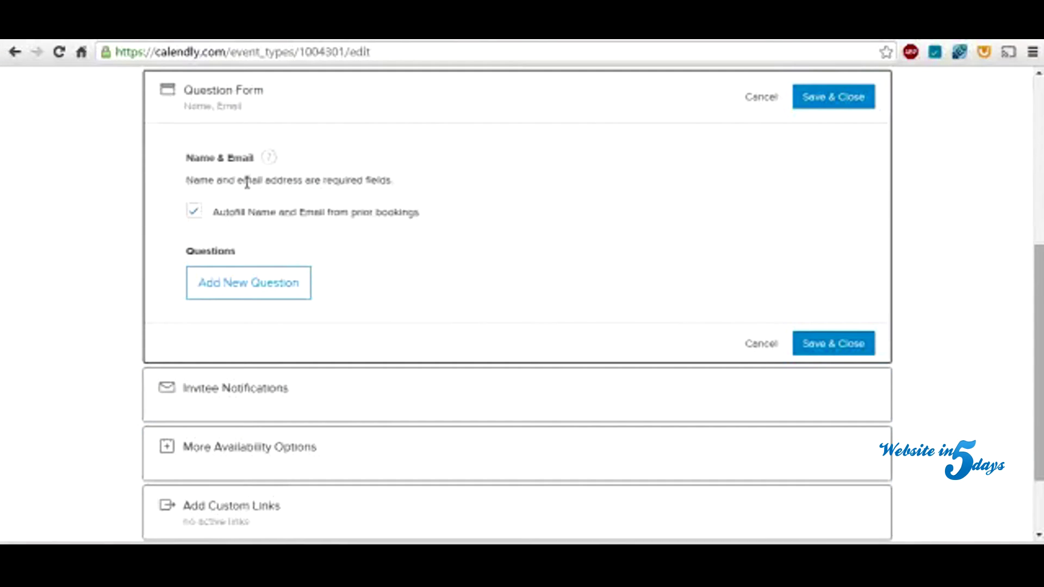
pyautogui.click(247, 288)
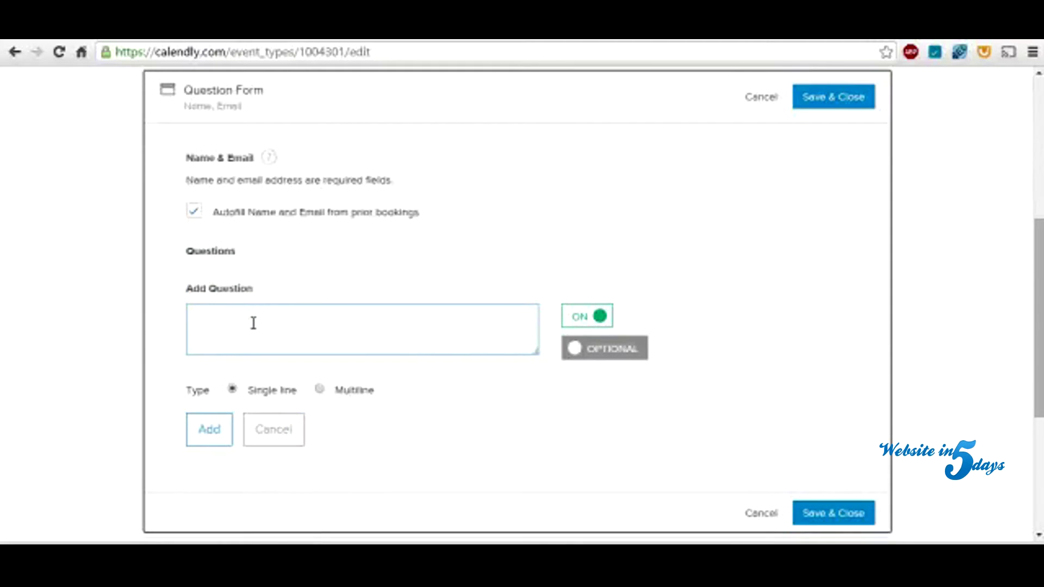
pyautogui.write('What is your biggest concern rel')
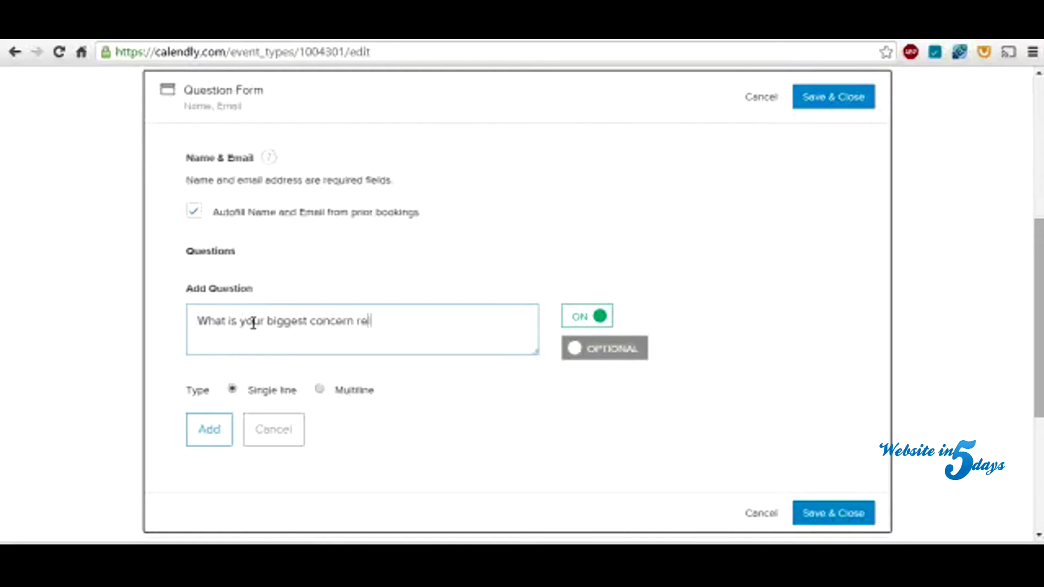
pyautogui.write('ated to online marekting')
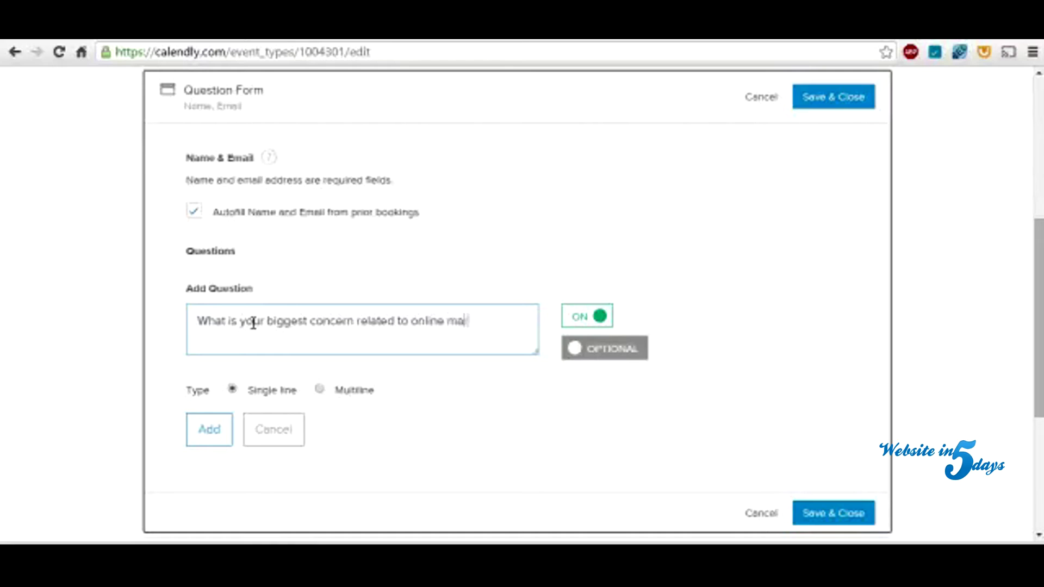
pyautogui.press('BackSpace')
pyautogui.press('BackSpace')
pyautogui.press('BackSpace')
pyautogui.press('BackSpace')
pyautogui.press('BackSpace')
pyautogui.press('BackSpace')
pyautogui.write('keting?')
pyautogui.click(217, 428)
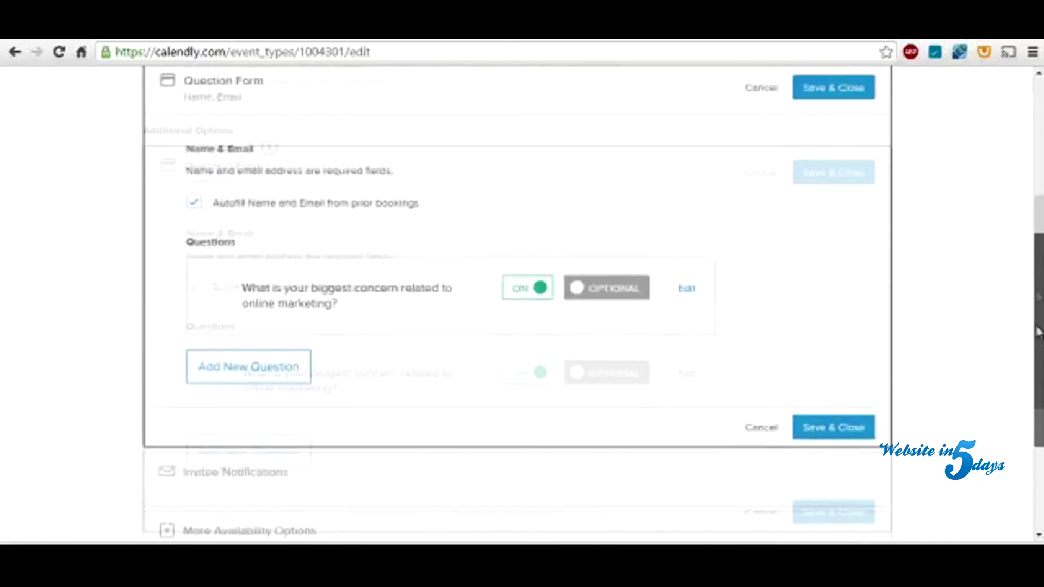
pyautogui.moveTo(1038, 332); pyautogui.dragTo(1036, 295)
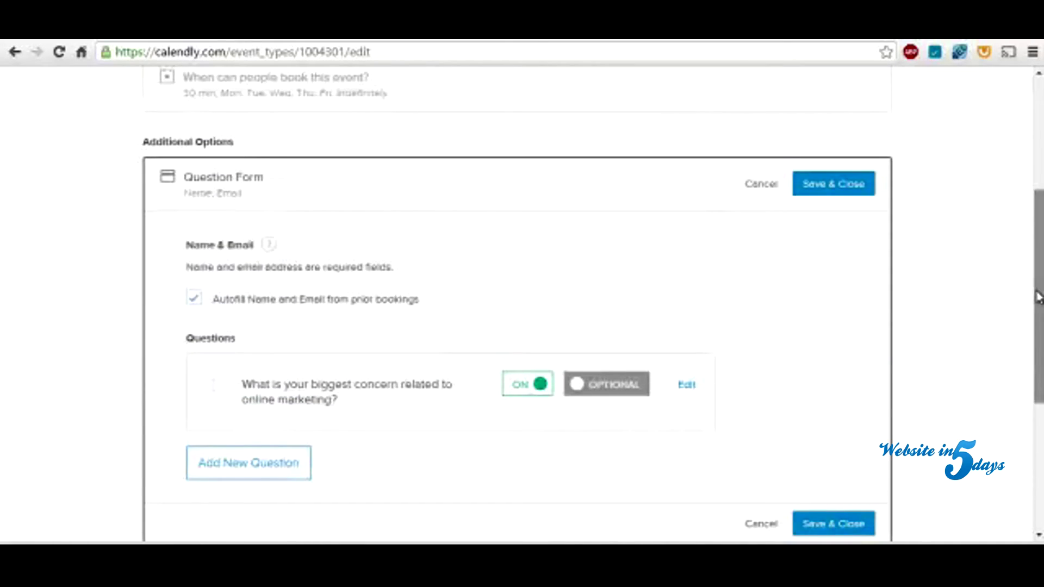
pyautogui.click(821, 184)
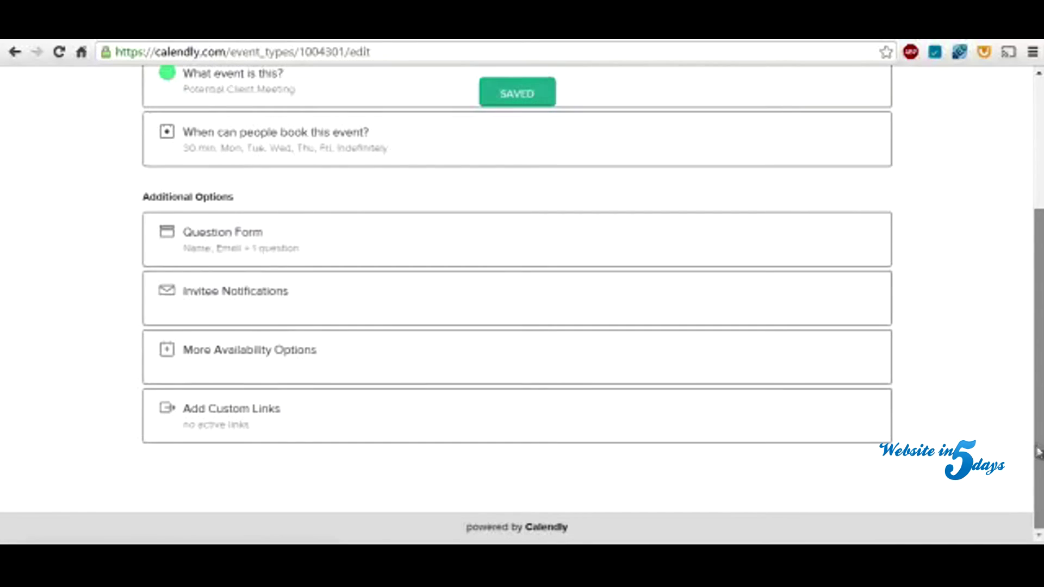
pyautogui.moveTo(1031, 439); pyautogui.dragTo(1039, 261)
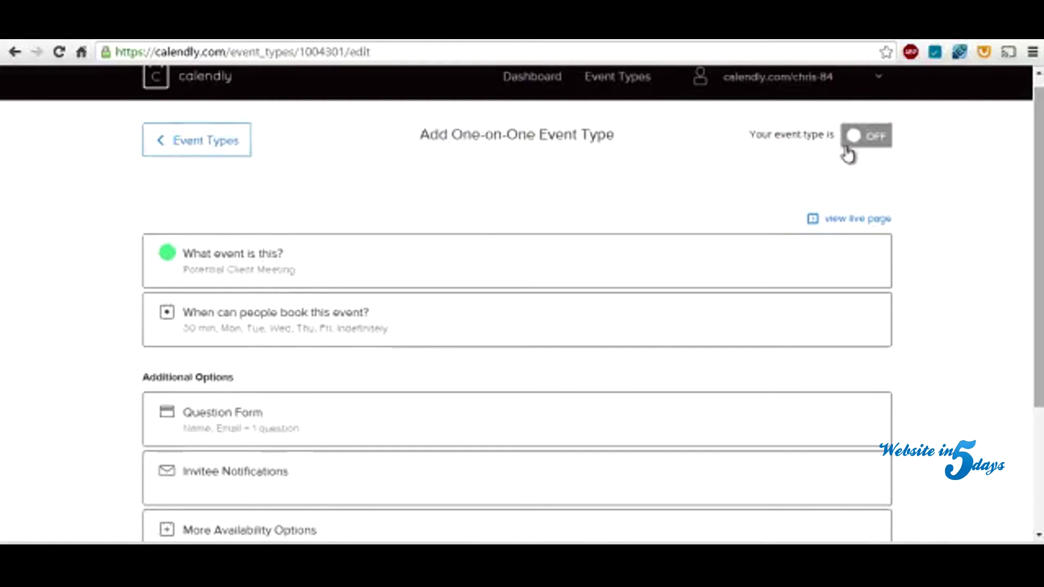
pyautogui.click(883, 150)
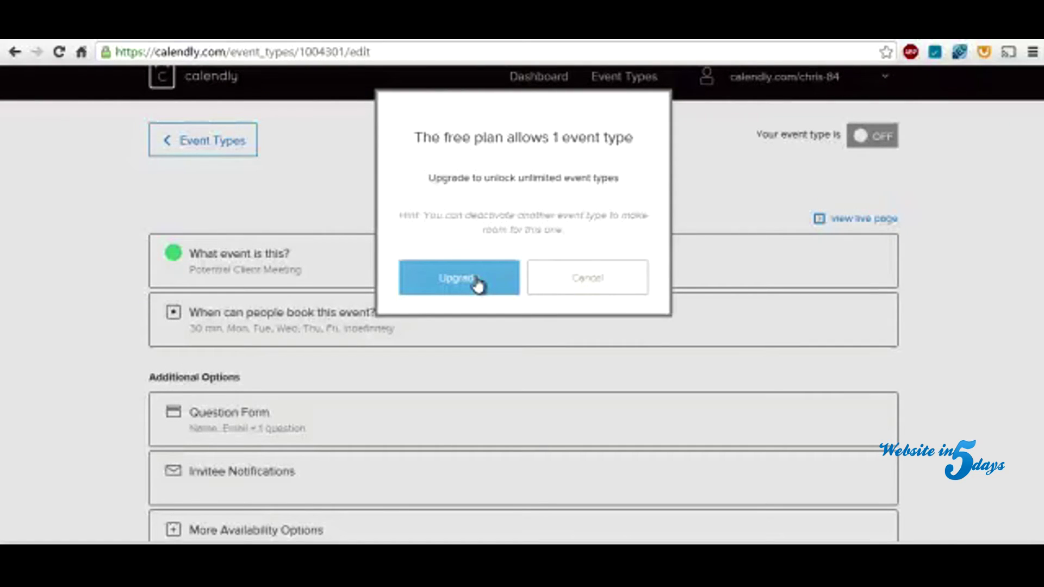
pyautogui.click(569, 277)
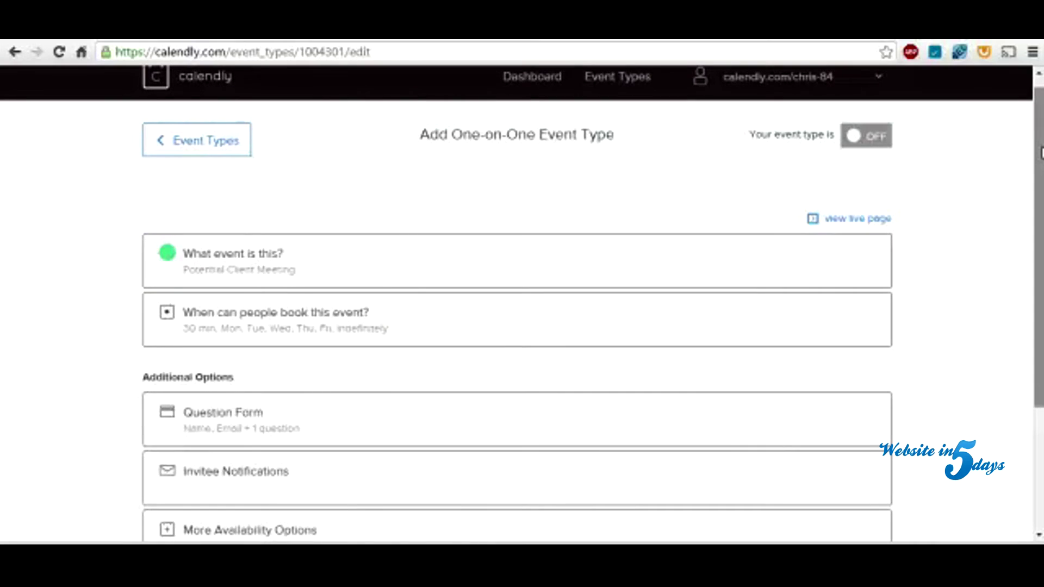
pyautogui.scroll(-1, 1040, 154)
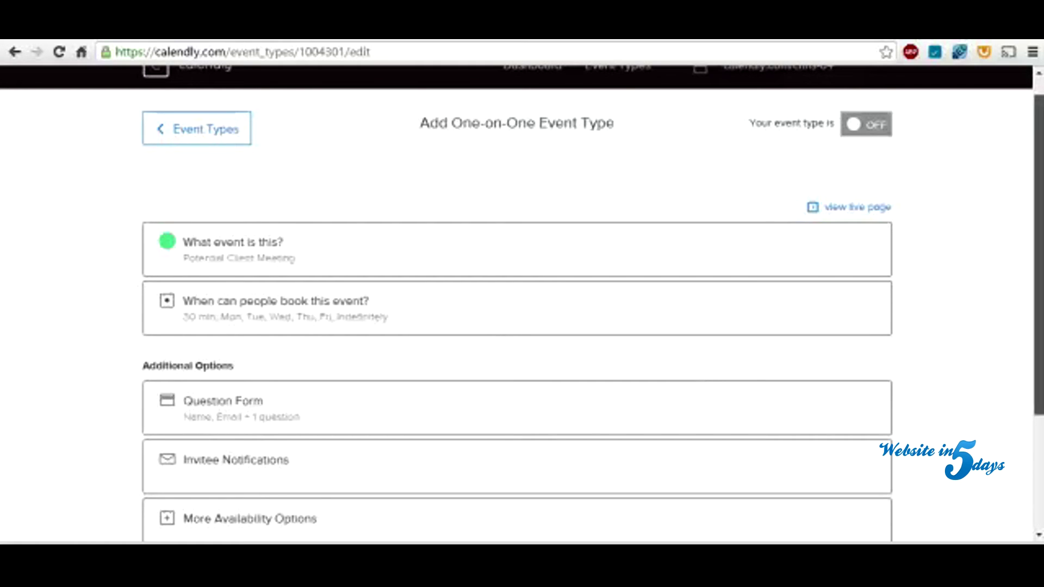
pyautogui.scroll(-2, 1035, 256)
pyautogui.scroll(4, 693, 278)
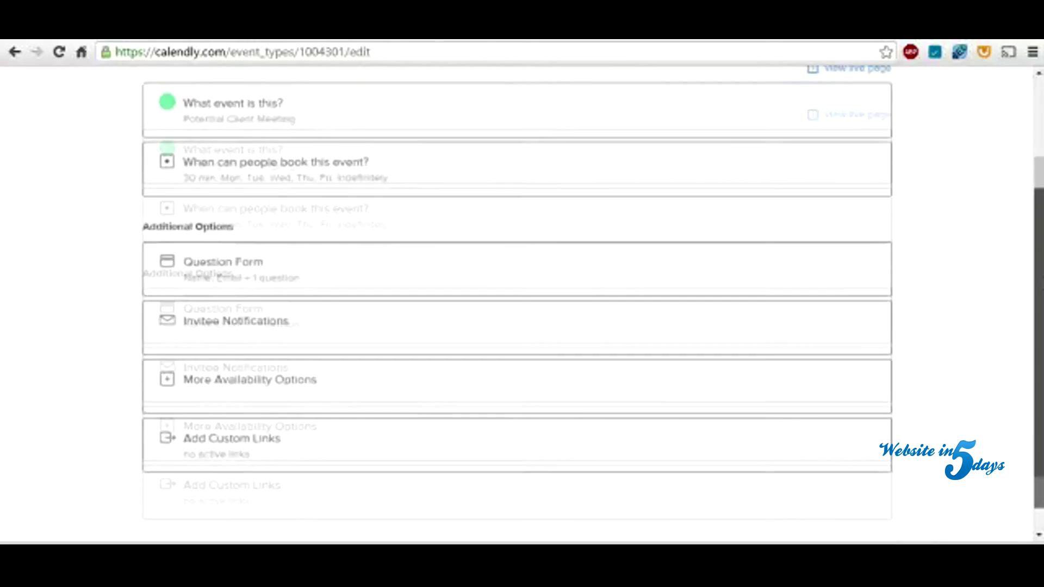